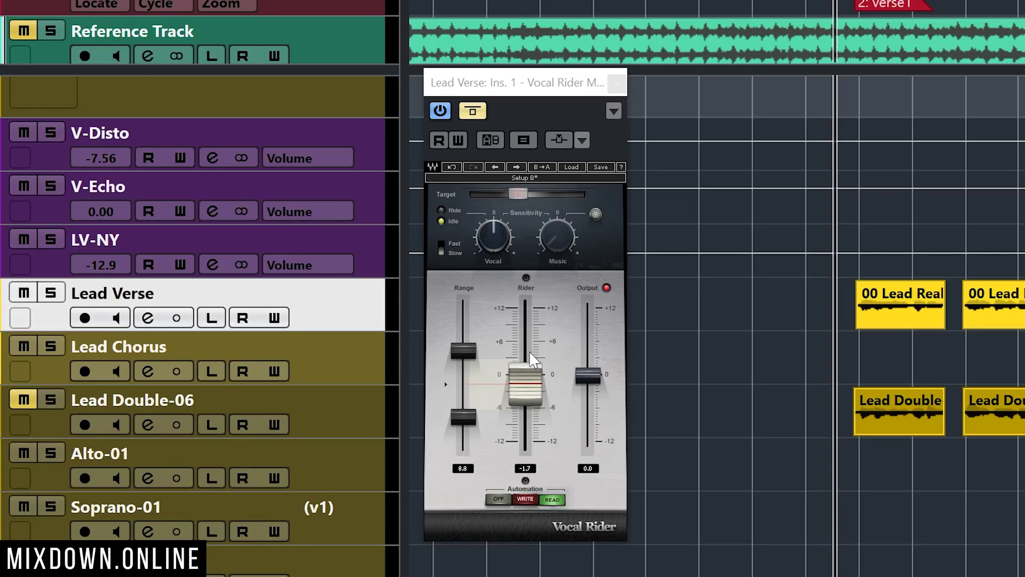
Turn Vocal Rider's automation OFF and adjust the Range handles to 8.7 dB.
click(498, 499)
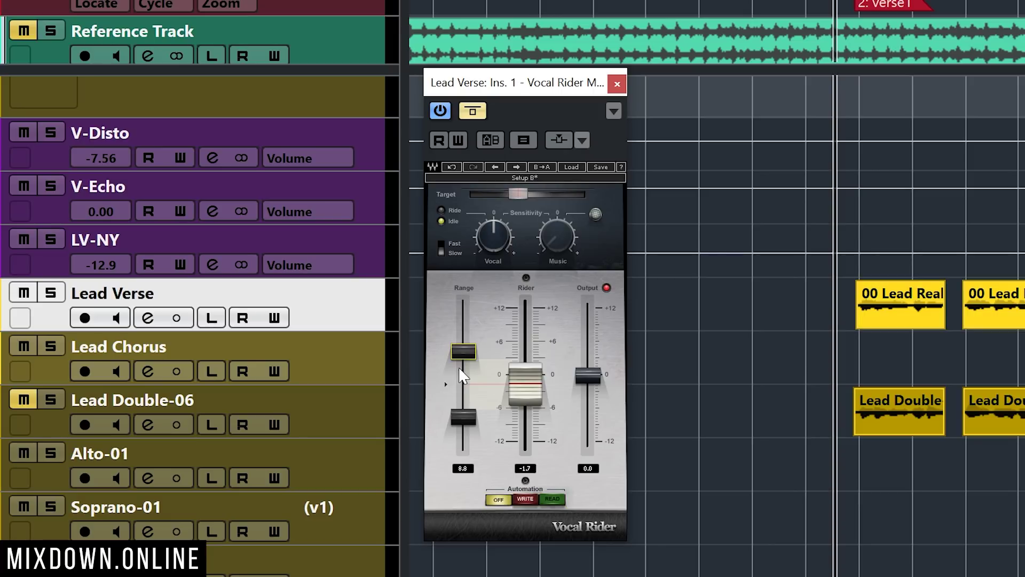
mouse_move(463, 374)
mouse_down()
mouse_move(463, 358)
mouse_move(463, 372)
mouse_up()
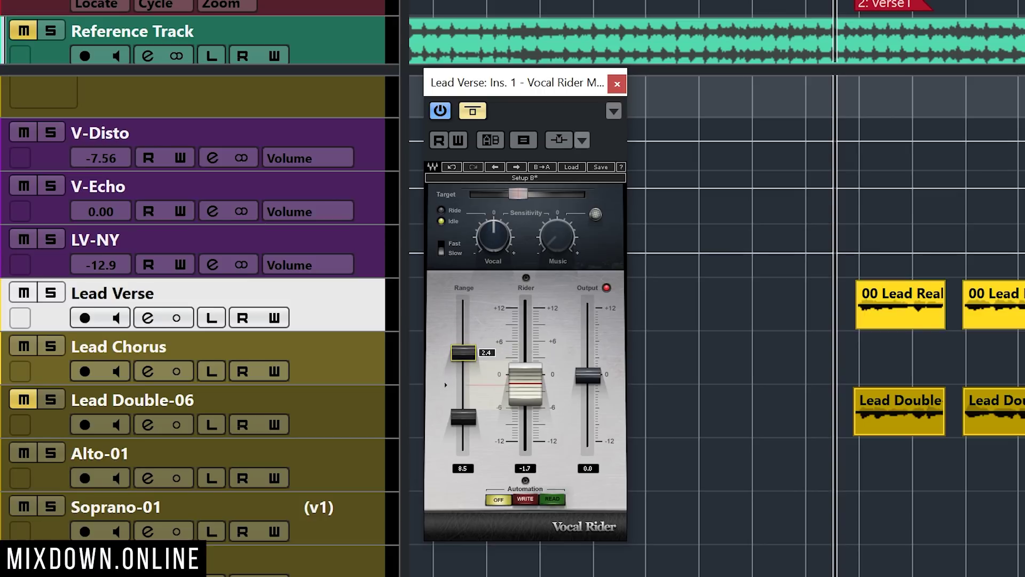
drag(463, 417, 464, 414)
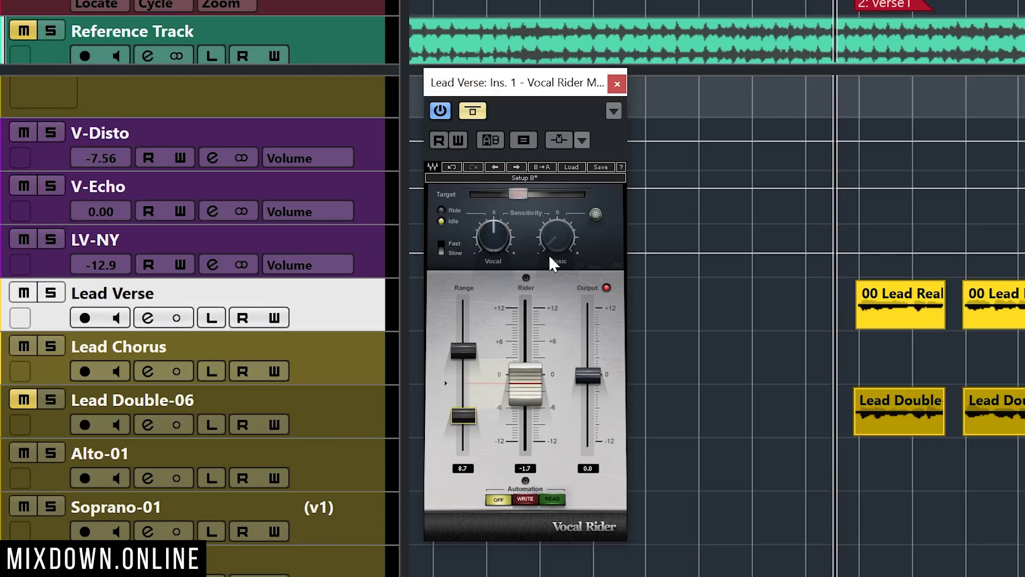
Try higher and lower Vocal sensitivity, then set it to exactly 0.0.
mouse_move(494, 236)
mouse_down()
mouse_move(494, 217)
mouse_move(494, 240)
mouse_up()
drag(499, 242, 516, 267)
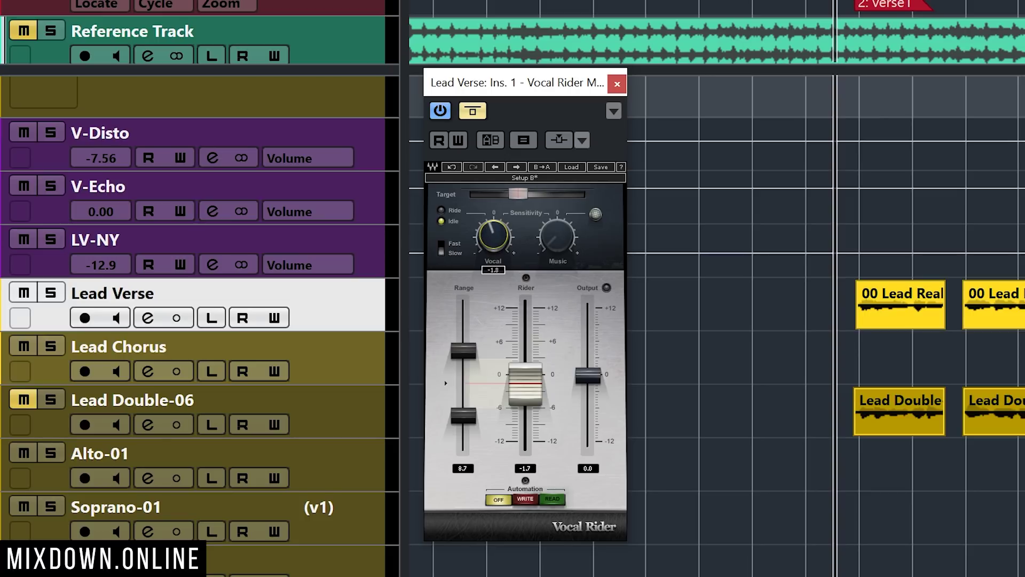
drag(492, 238, 493, 230)
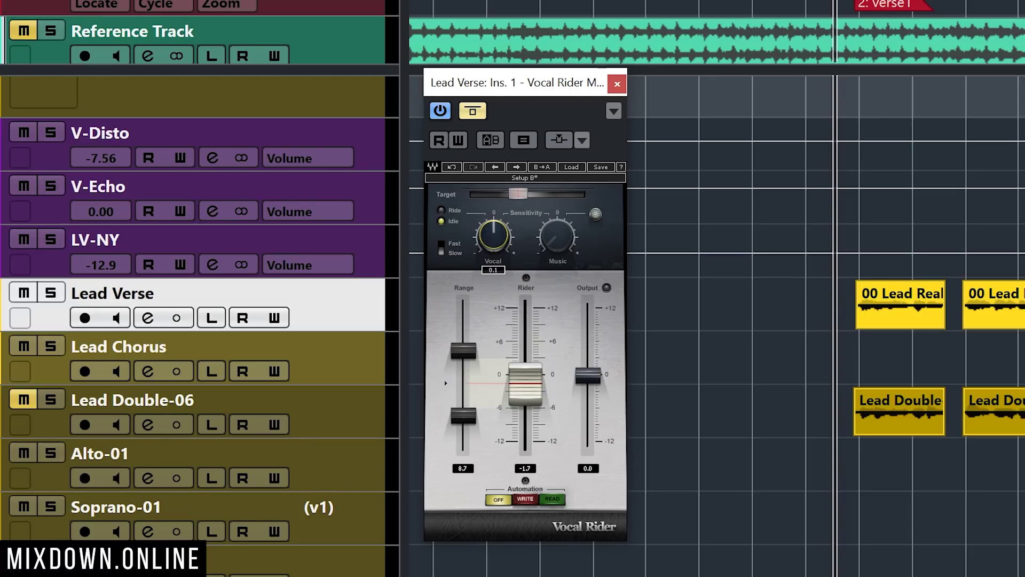
double_click(495, 246)
key(Return)
Fine-tune Vocal Rider's Target level and switch its response to Fast.
mouse_move(529, 194)
mouse_down()
mouse_move(481, 194)
mouse_move(580, 194)
mouse_move(533, 193)
mouse_up()
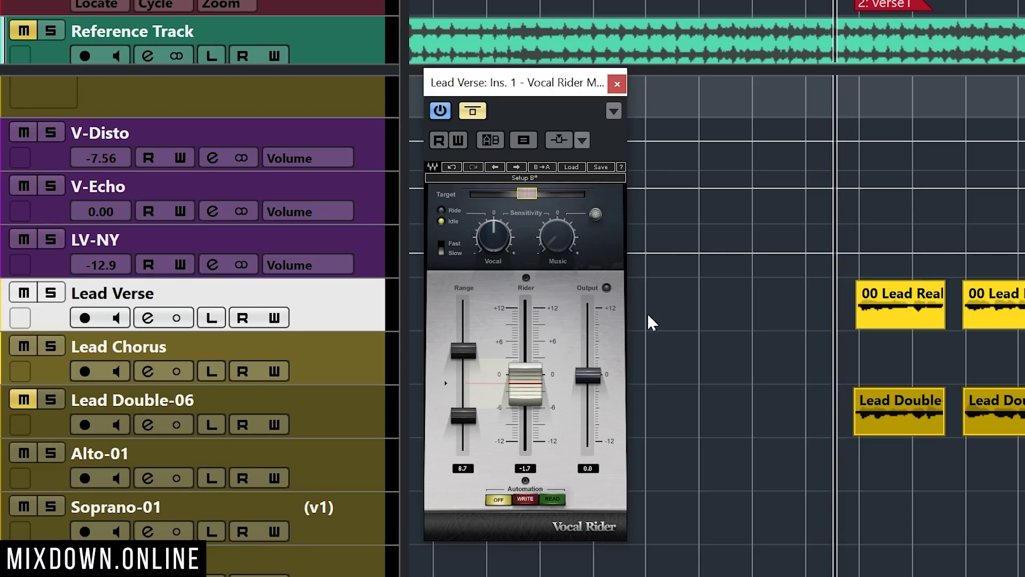
mouse_move(527, 194)
mouse_down()
mouse_move(493, 193)
mouse_move(520, 194)
mouse_up()
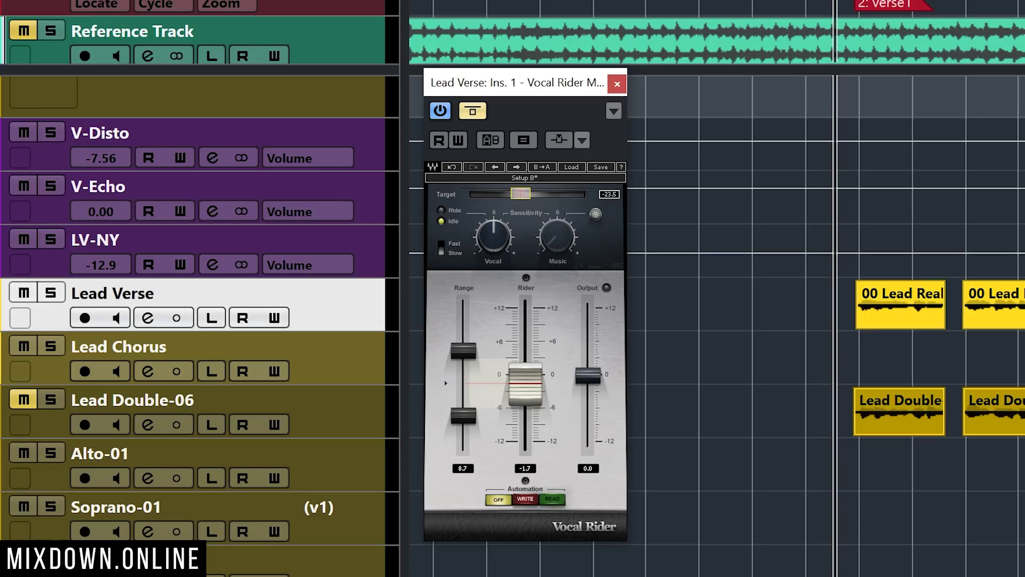
click(441, 248)
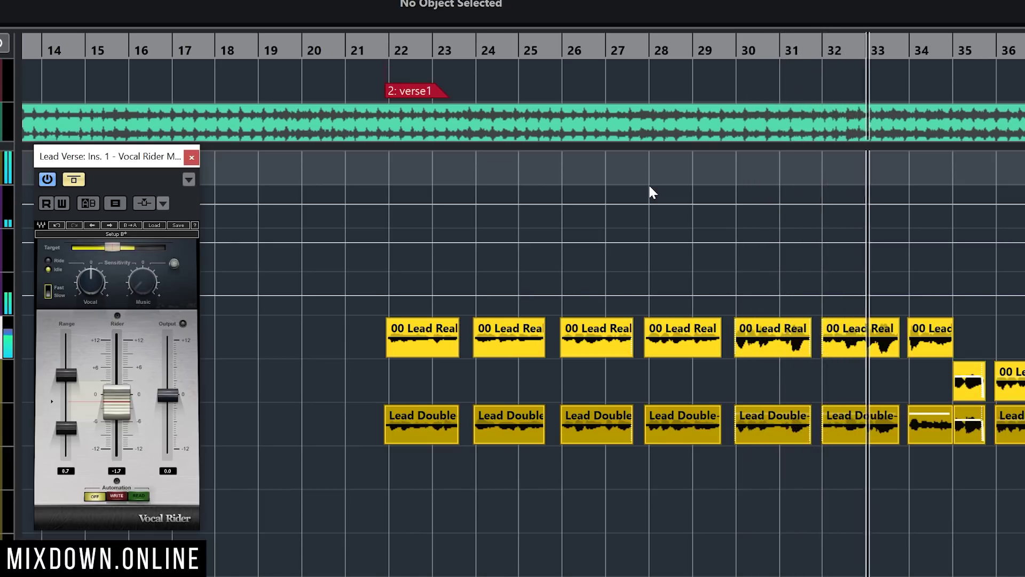
Take Vocal Rider out of bypass and play the verse from its start.
key(space)
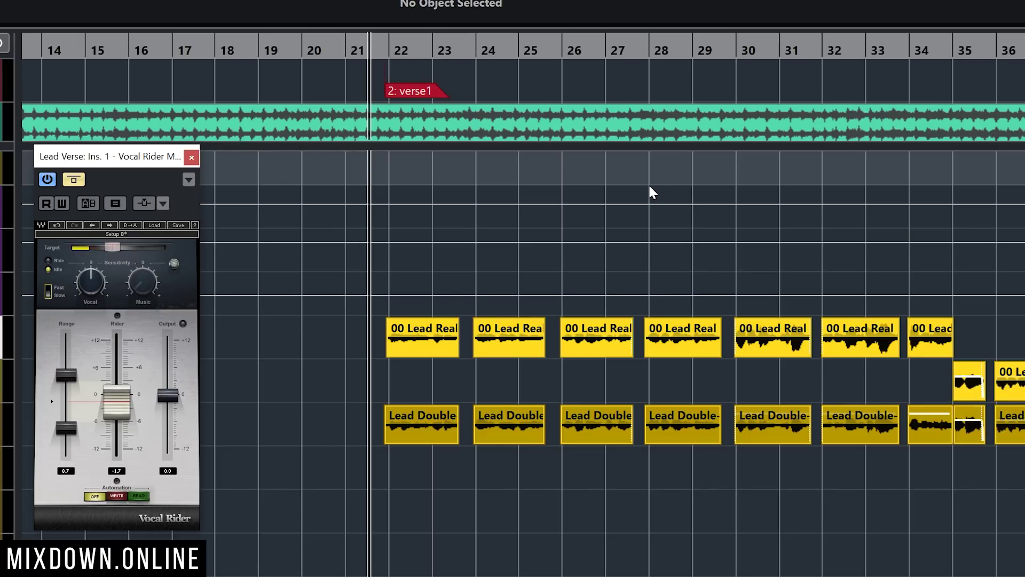
click(75, 180)
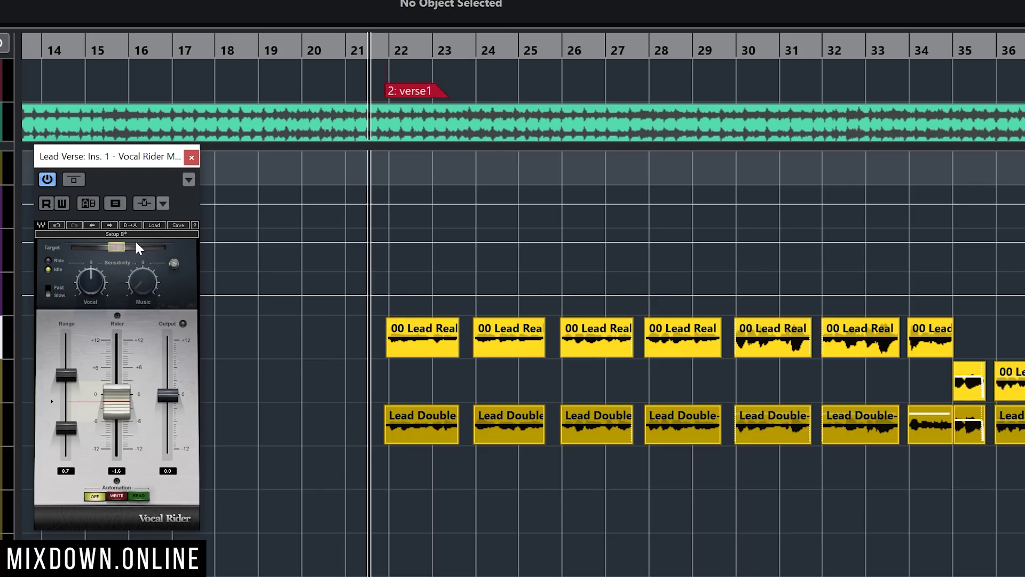
key(space)
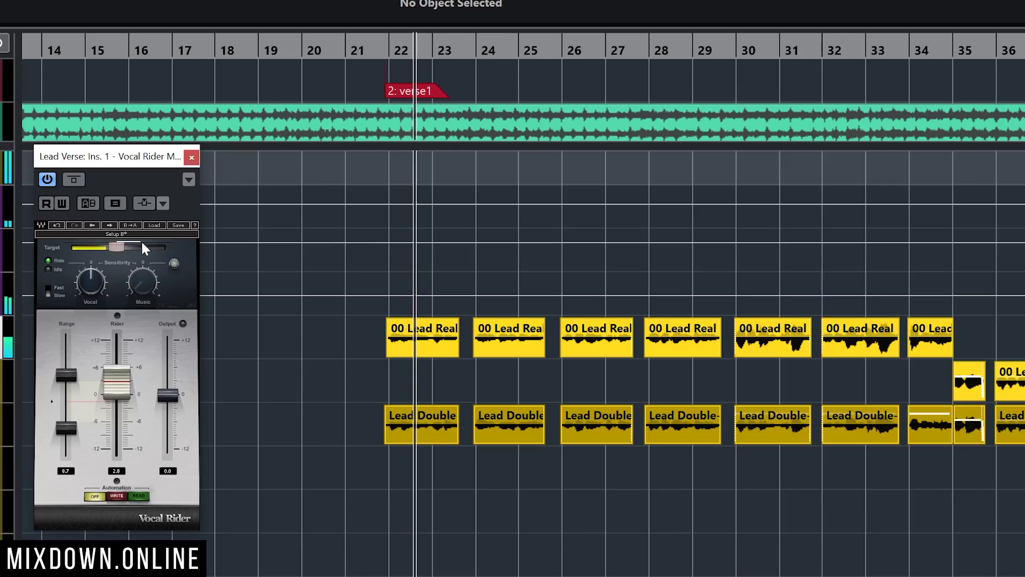
During playback, nudge the Target level higher and narrow the range to 7.7 dB.
mouse_move(116, 247)
mouse_down()
mouse_move(145, 247)
mouse_move(89, 248)
mouse_move(142, 247)
mouse_move(115, 249)
mouse_up()
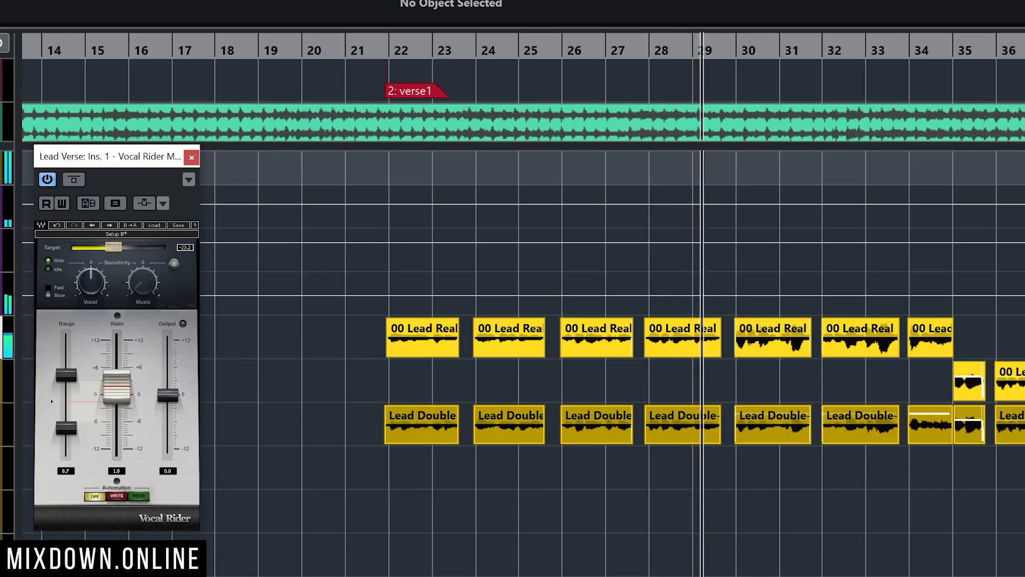
drag(113, 247, 116, 250)
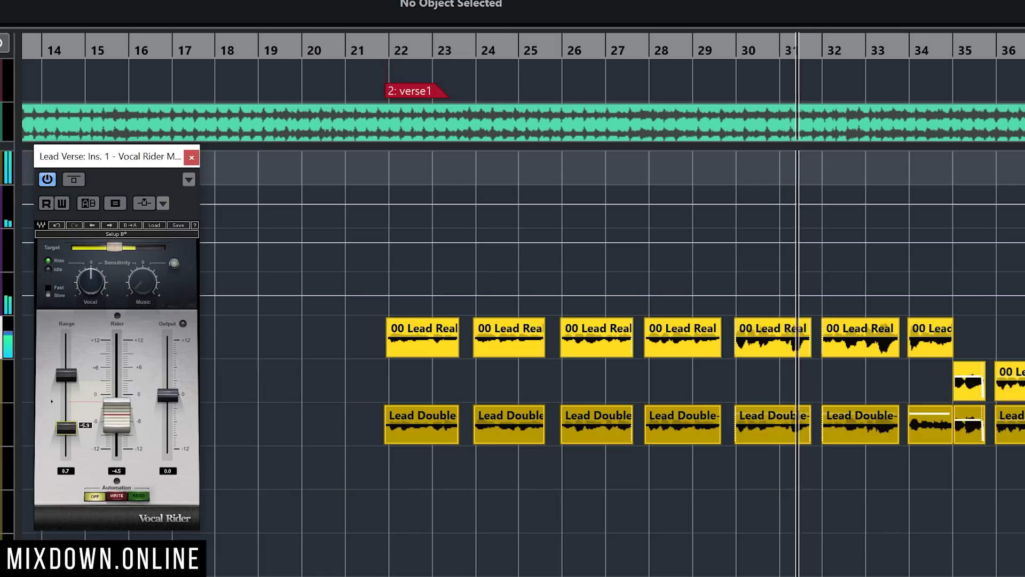
drag(67, 427, 66, 422)
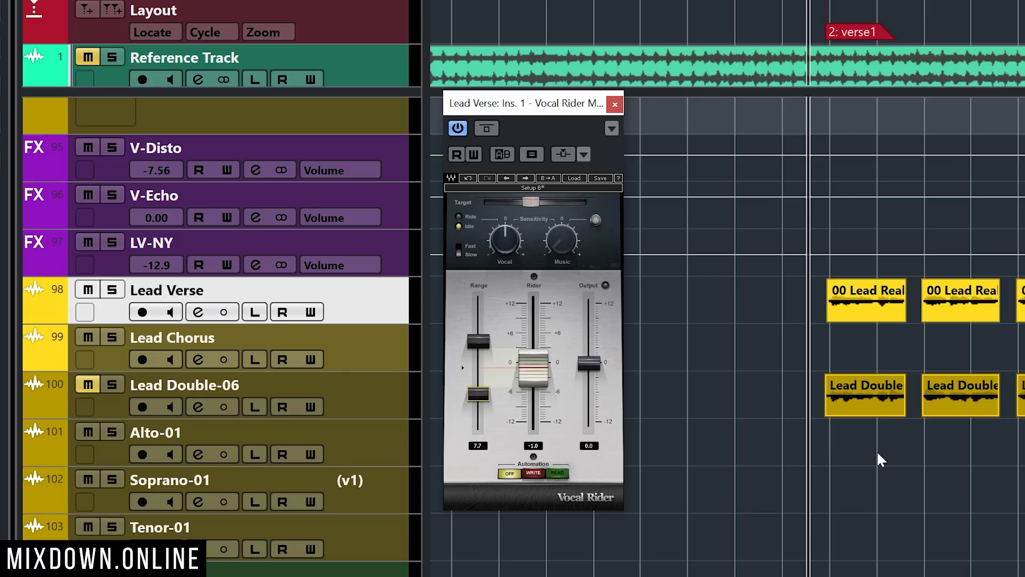
Set Vocal Rider to WRITE, enable R and W on Lead Verse, and test-play briefly.
click(534, 473)
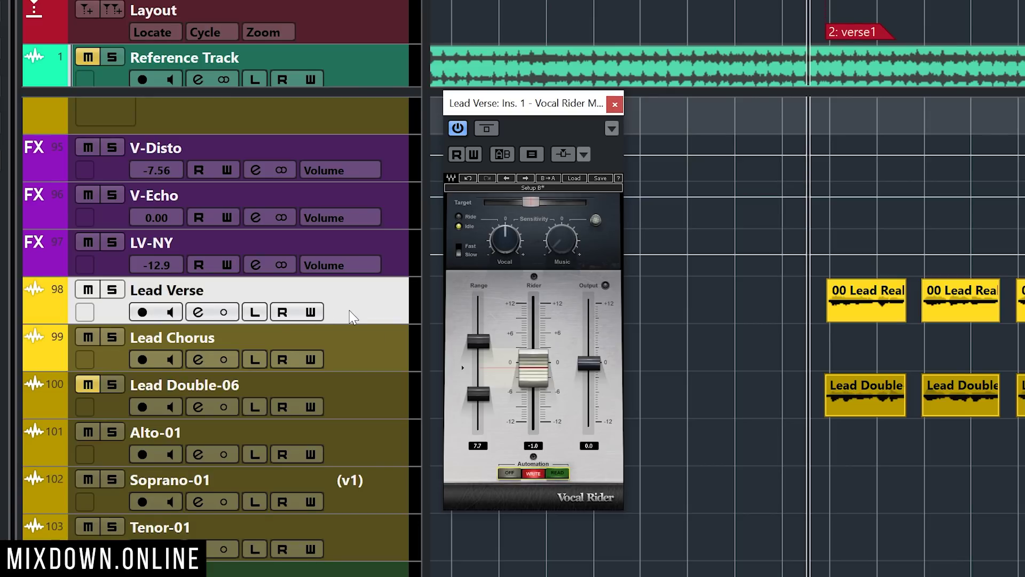
click(313, 316)
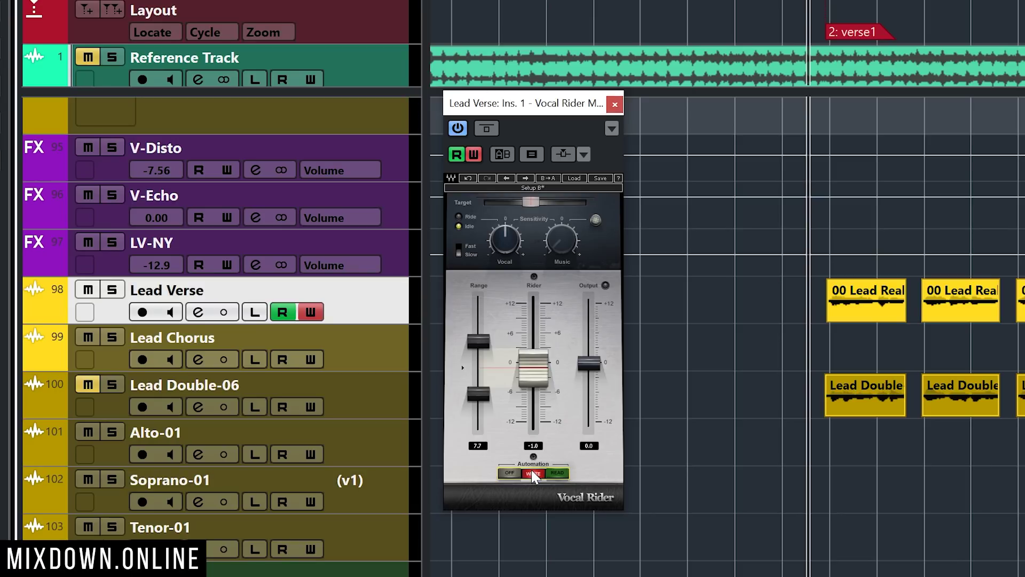
key(space)
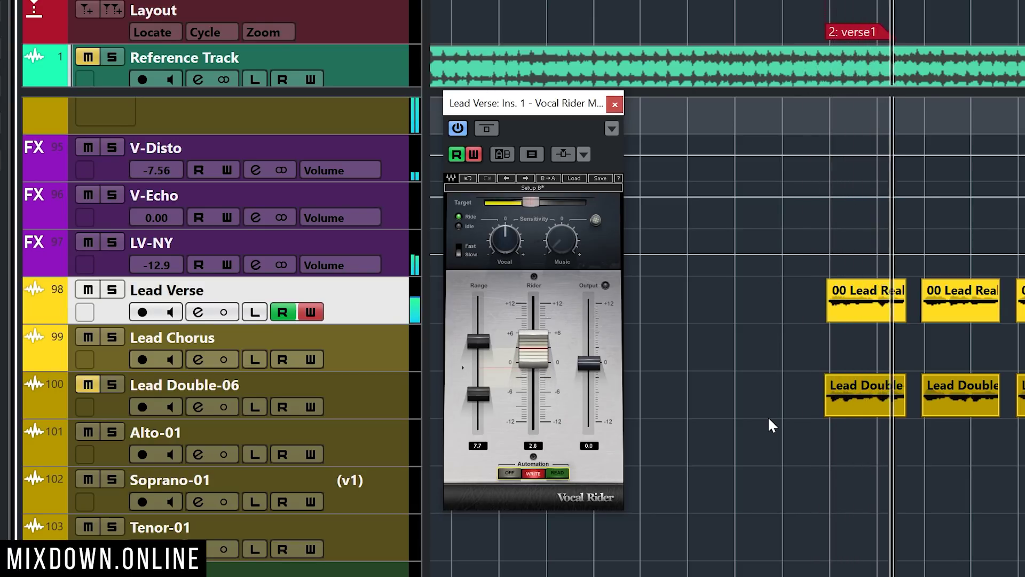
key(space)
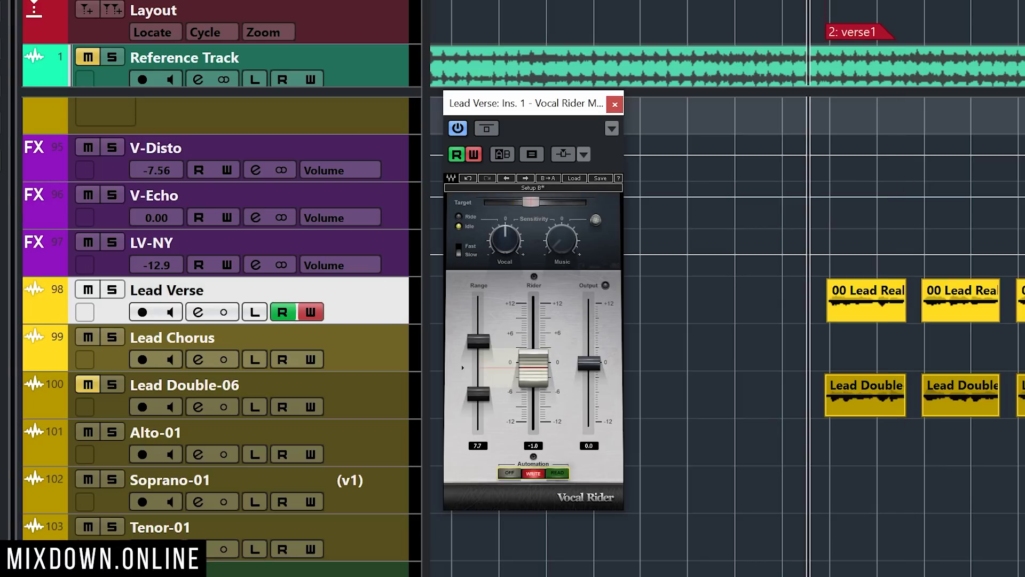
Show Lead Verse's automation lane with 'Ins.:1 Vocal Rider Mono - Rider Fader' selected.
click(34, 311)
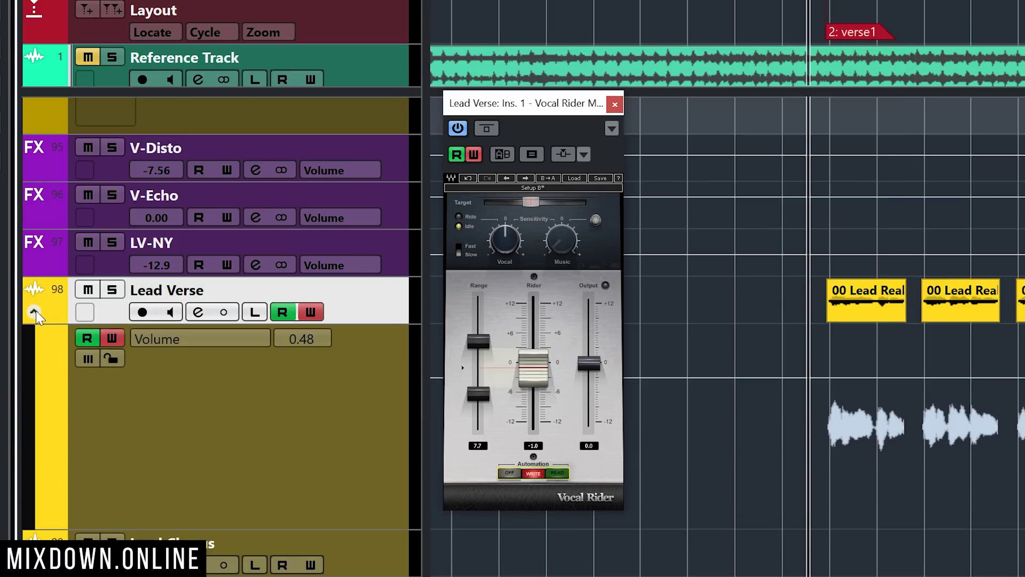
click(164, 341)
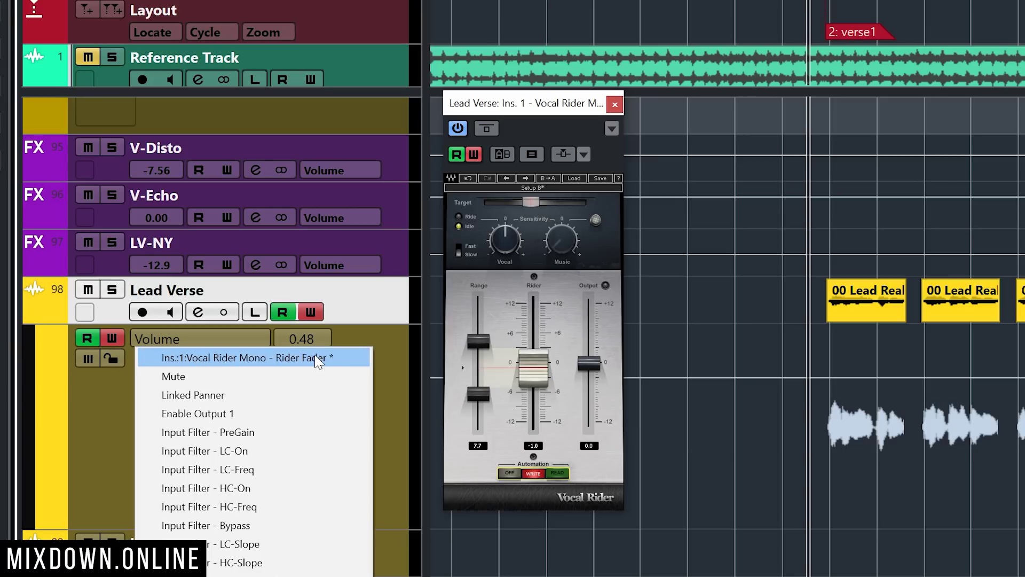
click(253, 359)
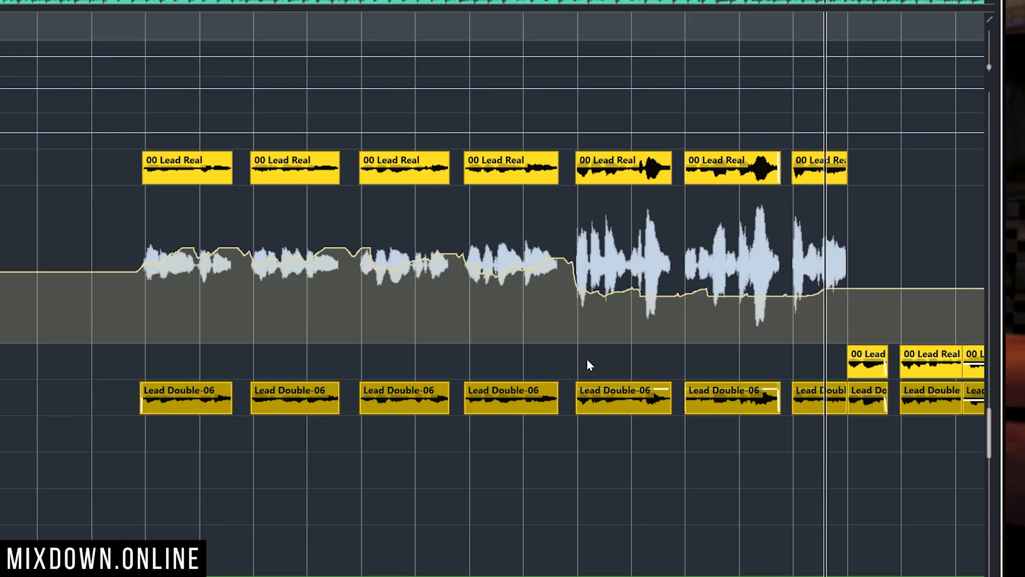
Stop the recording pass, set Vocal Rider to Read, and disable writing on Lead Verse.
key(space)
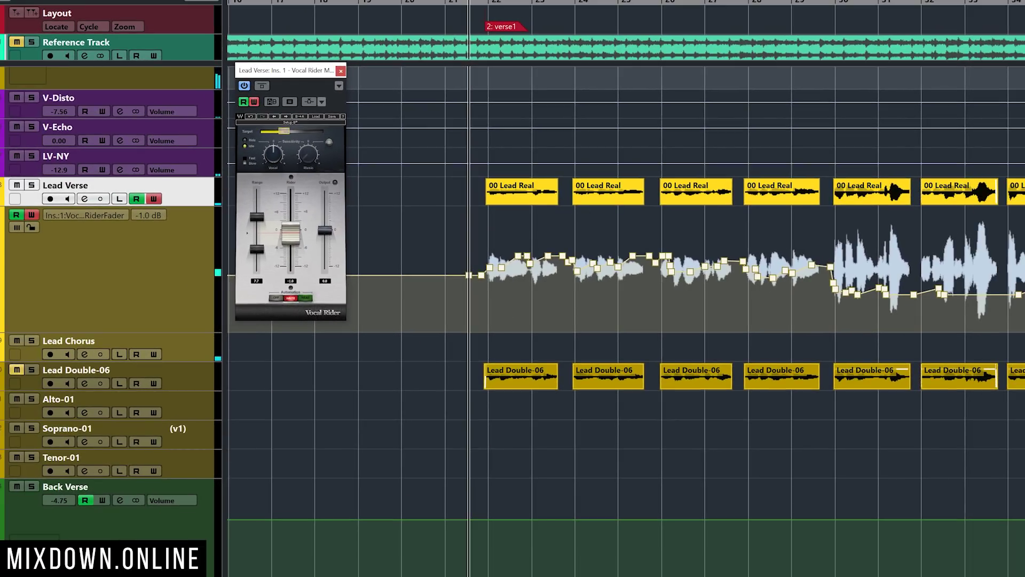
click(306, 298)
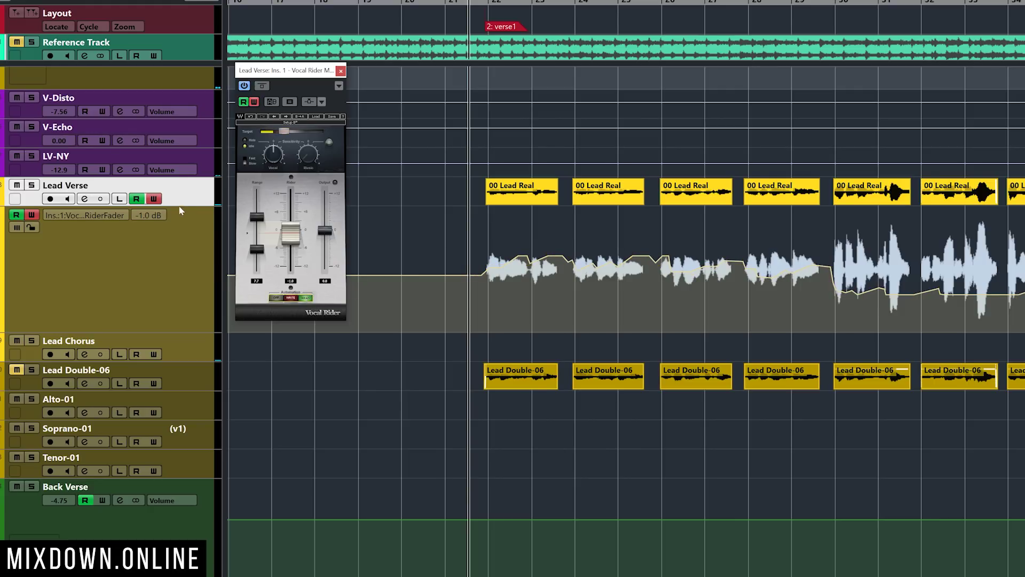
click(153, 199)
Close the Vocal Rider window and bring the Rider Fader lane's bar 21–35 curve into view.
click(341, 70)
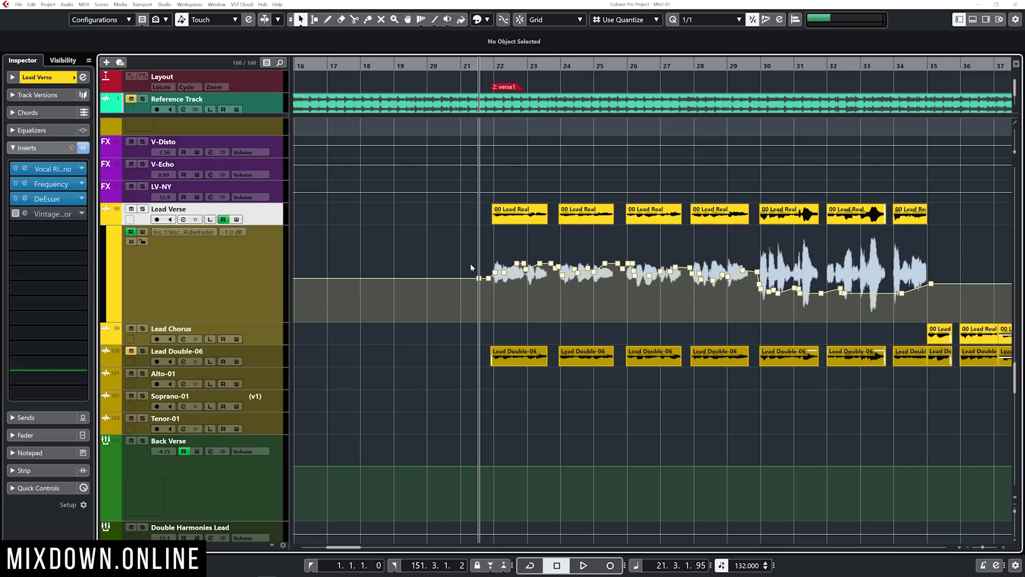
click(283, 279)
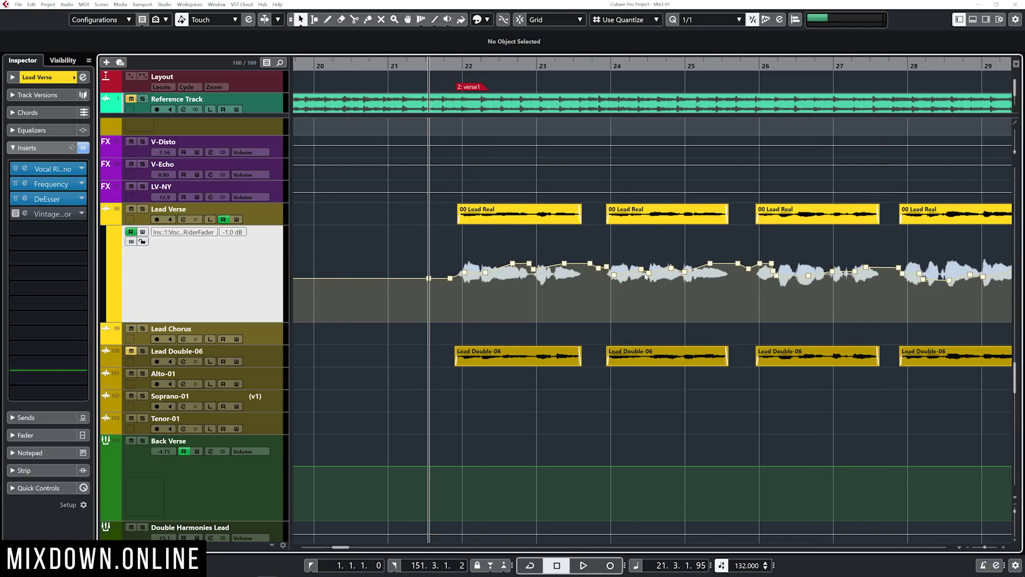
ctrl+scroll(645, 277, down, 2)
scroll(645, 277, right, 4)
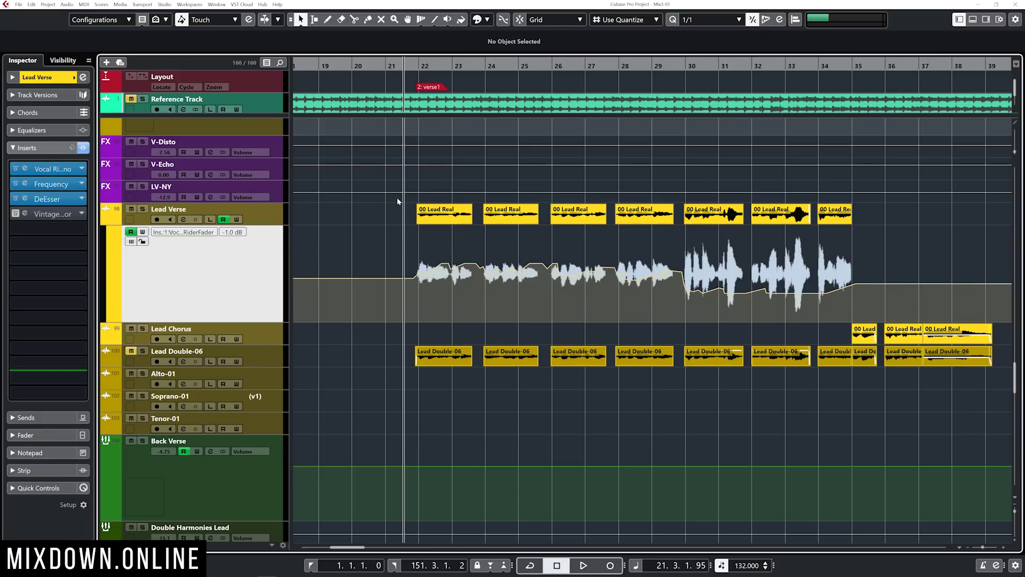
Open the Automation Panel with F6 and show its Settings page (Return Time 41 ms, Reduction 43%).
key(F6)
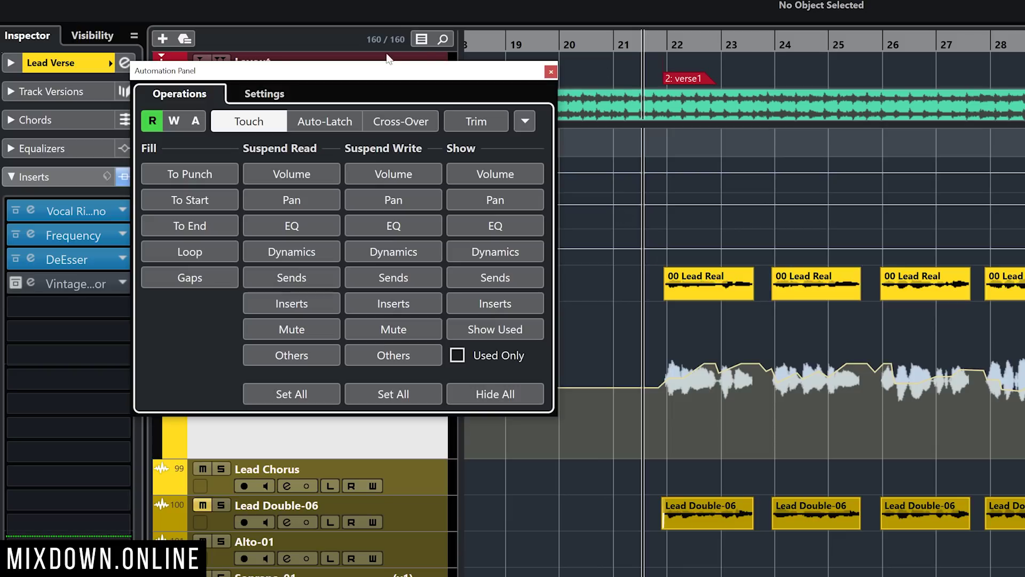
click(263, 93)
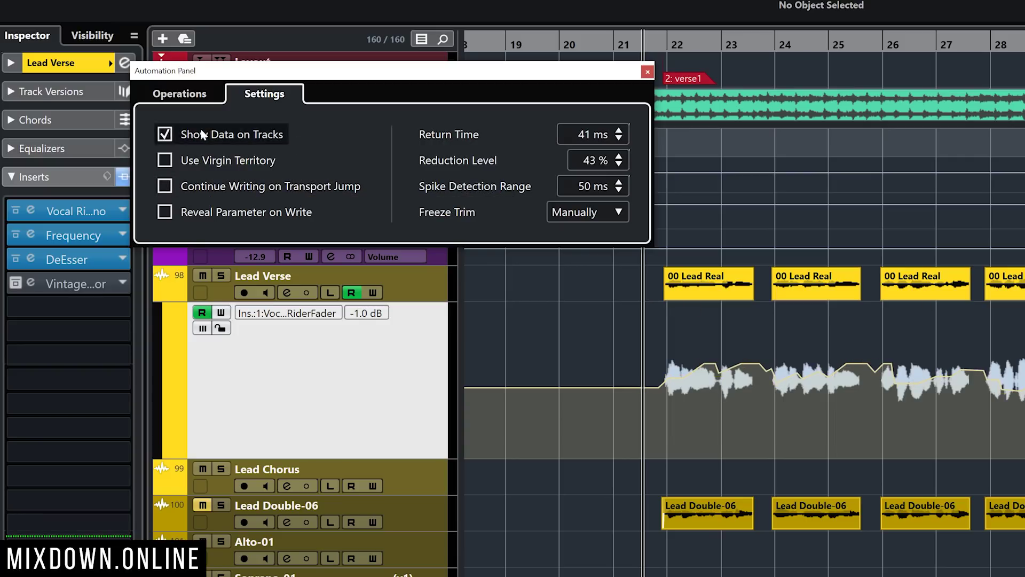
click(165, 134)
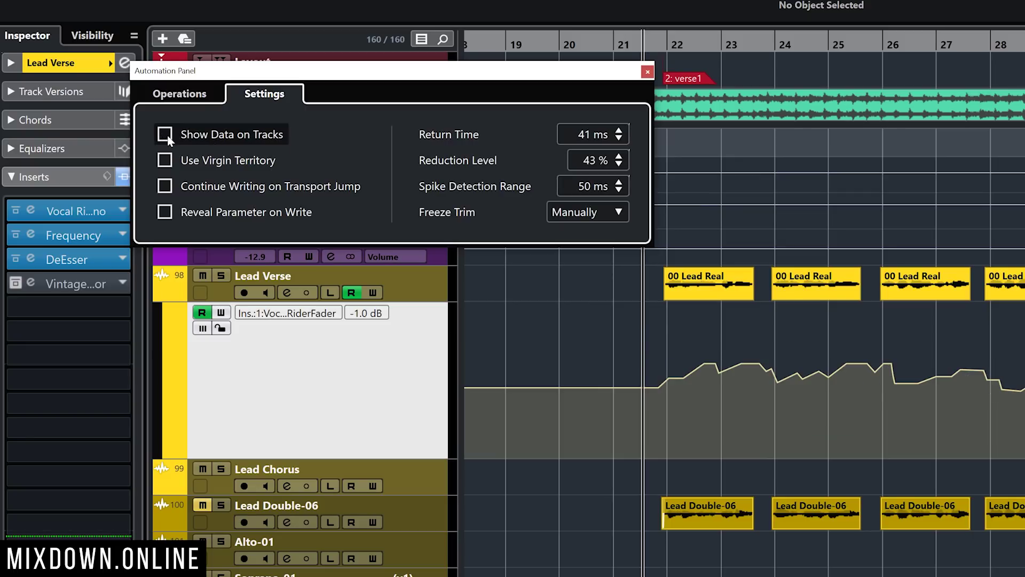
click(165, 134)
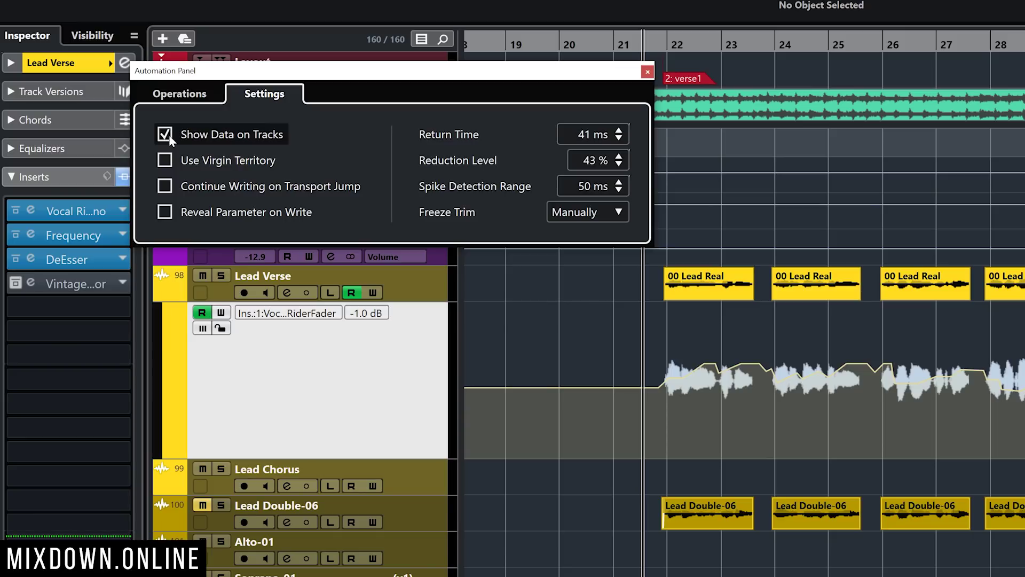
click(165, 134)
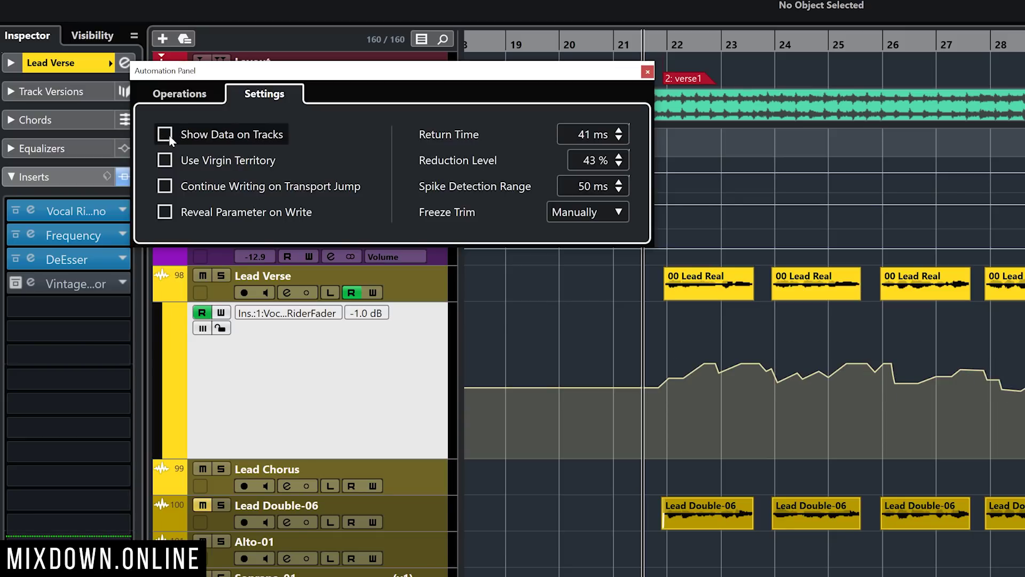
click(170, 138)
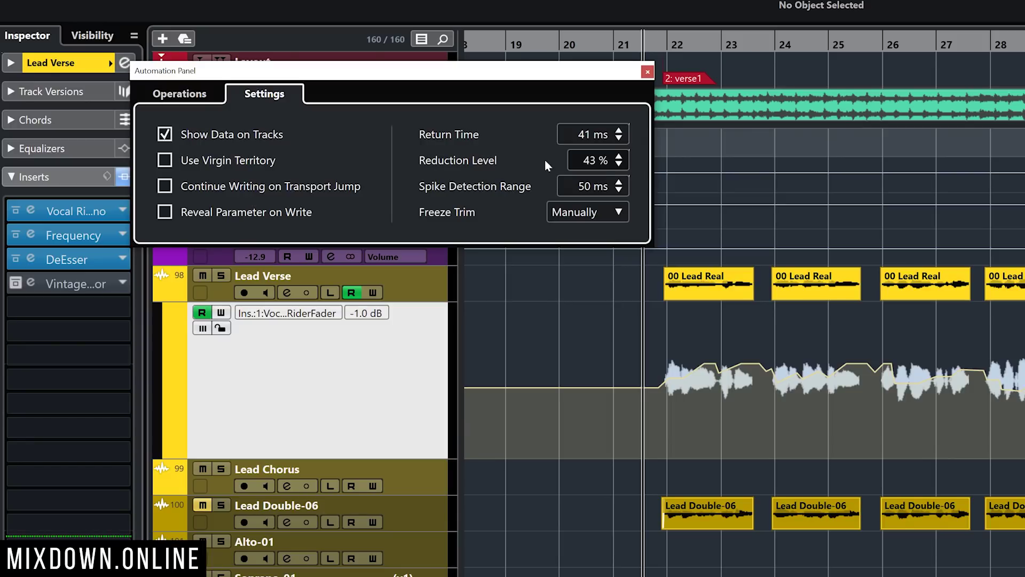
Enter 5 % as the Reduction Level, replacing 43 %, then close the Automation Panel.
scroll(597, 159, down, 14)
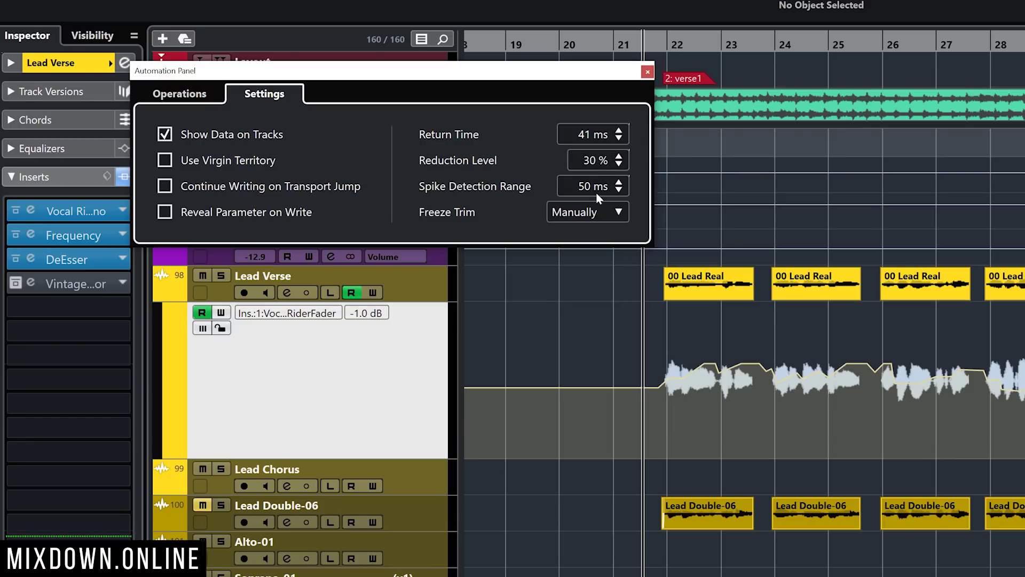
click(591, 159)
text(5)
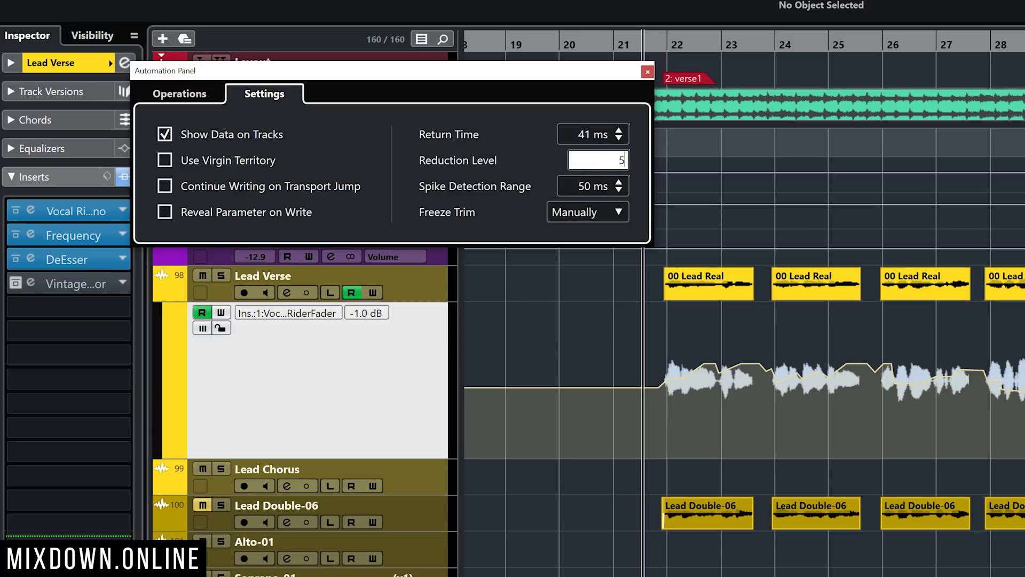
key(Return)
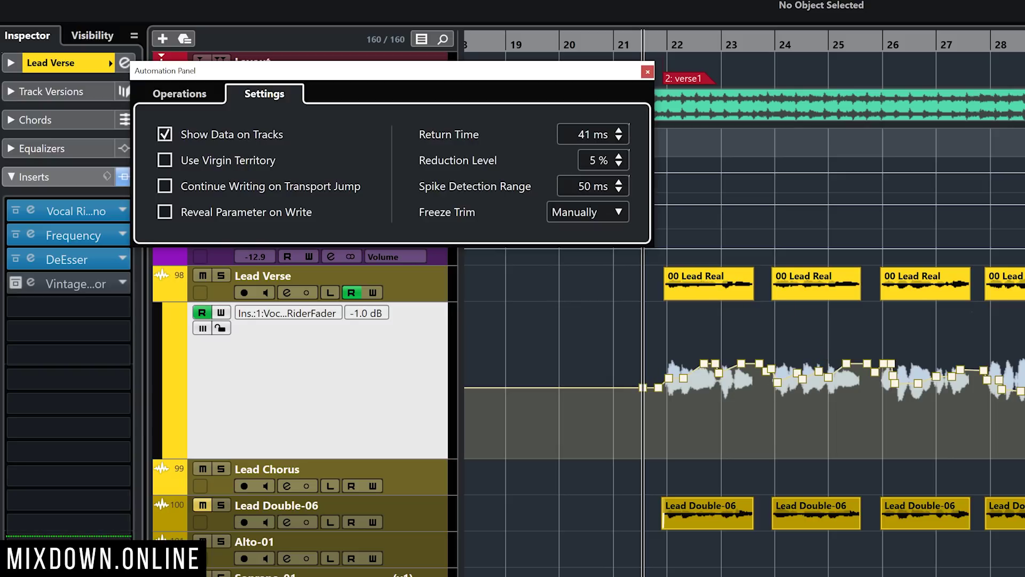
click(645, 74)
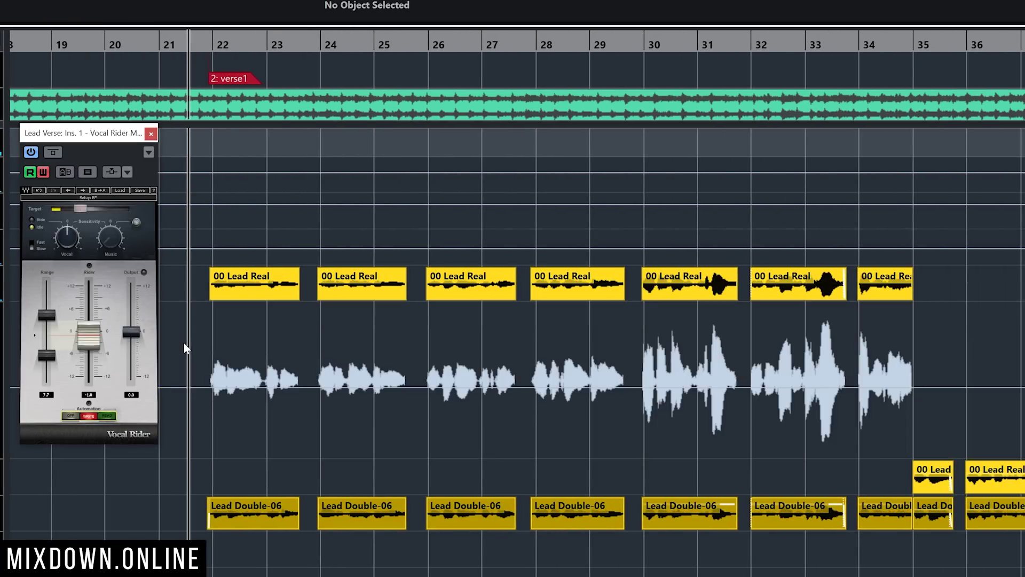
Play the verse through bars 21–35 so Vocal Rider writes a denser Rider Fader curve, then stop.
key(space)
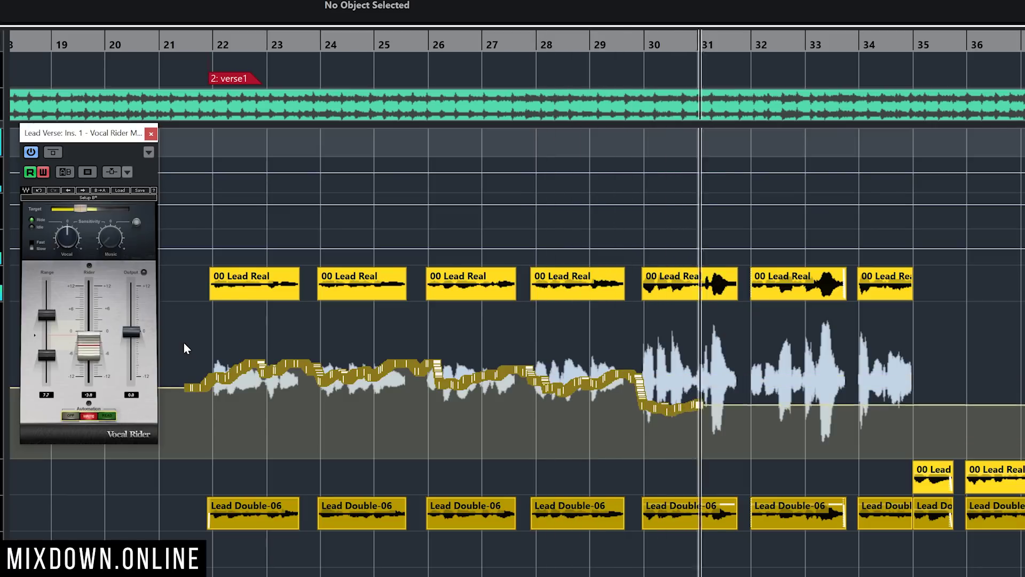
key(space)
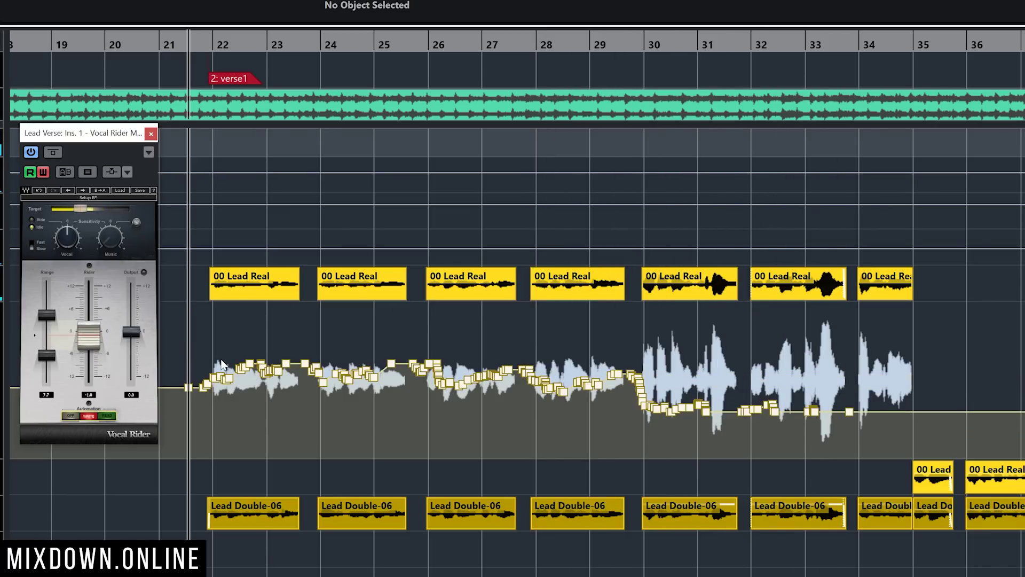
scroll(213, 348, up, 4)
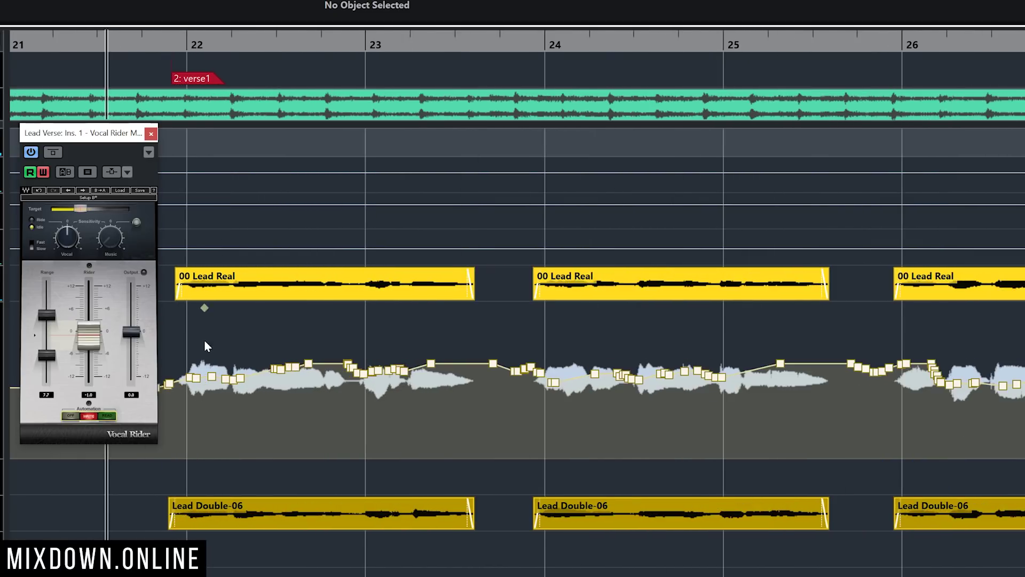
scroll(357, 380, down, 2)
scroll(353, 383, up, 4)
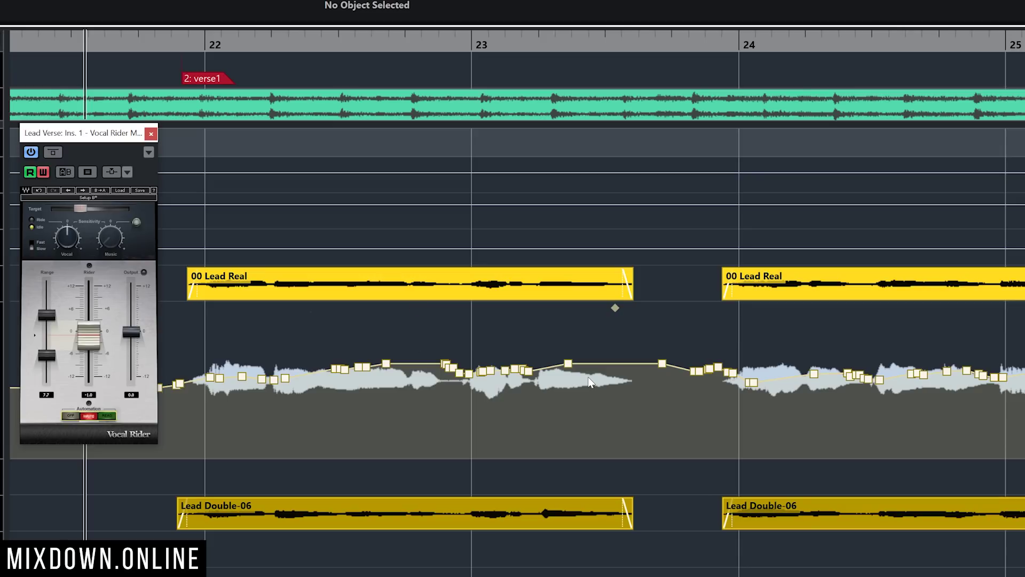
scroll(487, 368, up, 5)
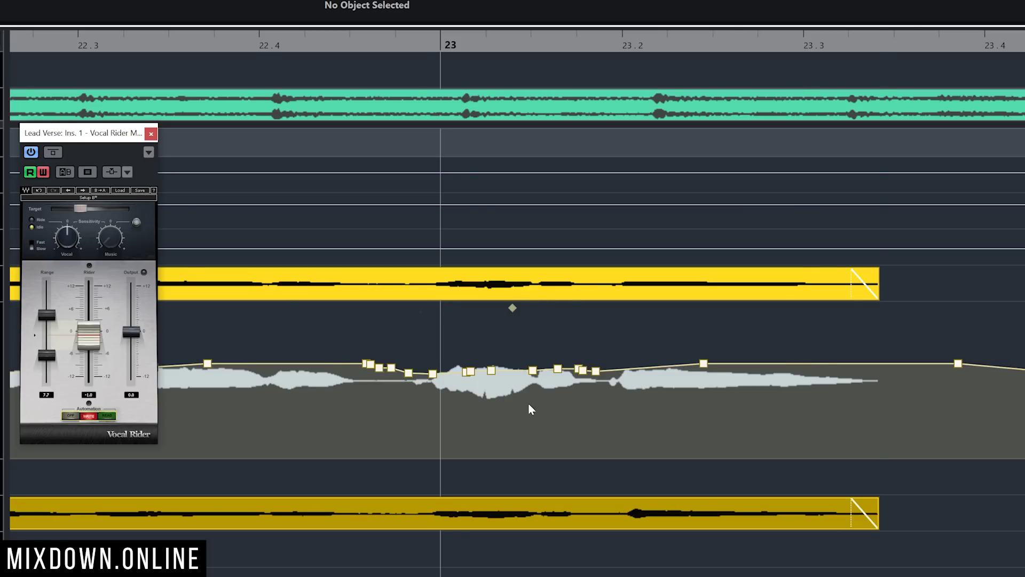
scroll(528, 409, down, 6)
scroll(529, 408, down, 6)
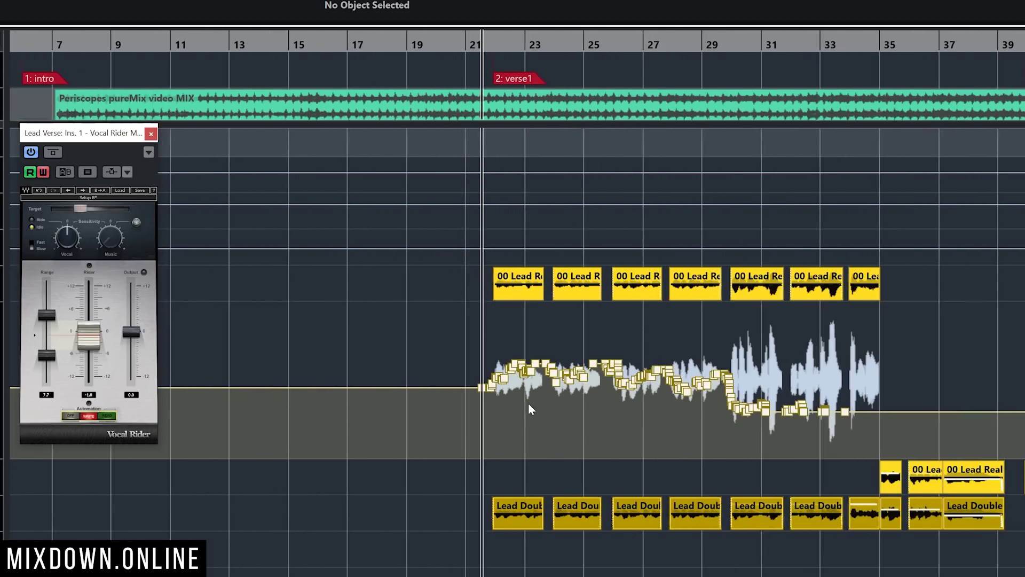